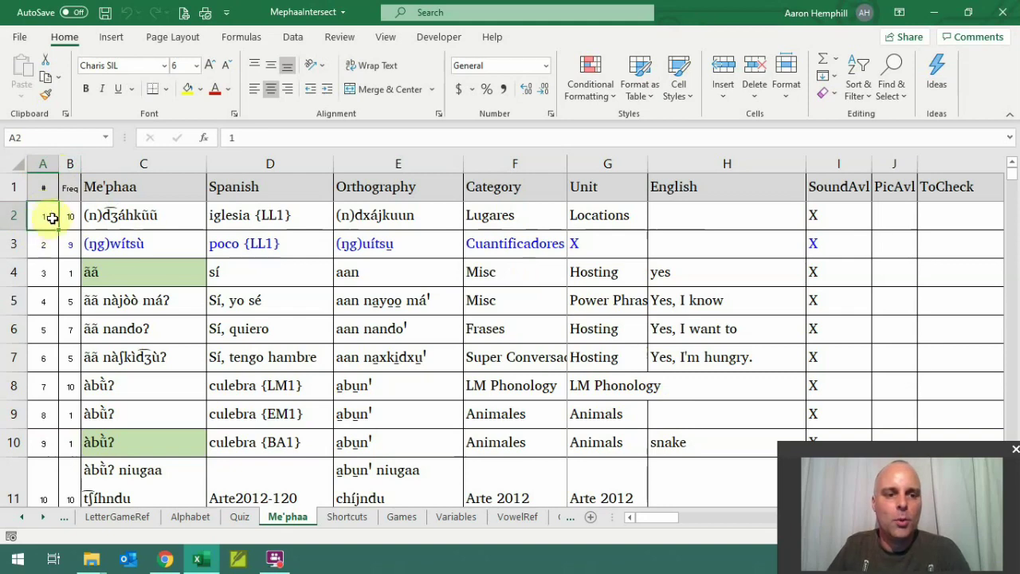
# - View the last entries of the Me'phaa database, return to its first rows and select the Orthography cell in row 8
pyautogui.hotkey('ctrl', 'Down')
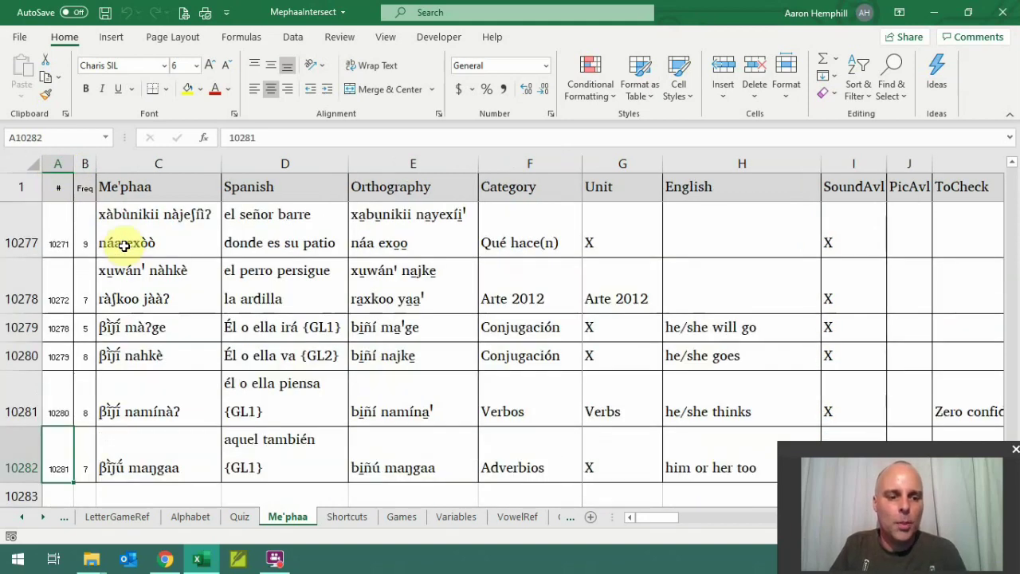
pyautogui.scroll(-1, 119, 237)
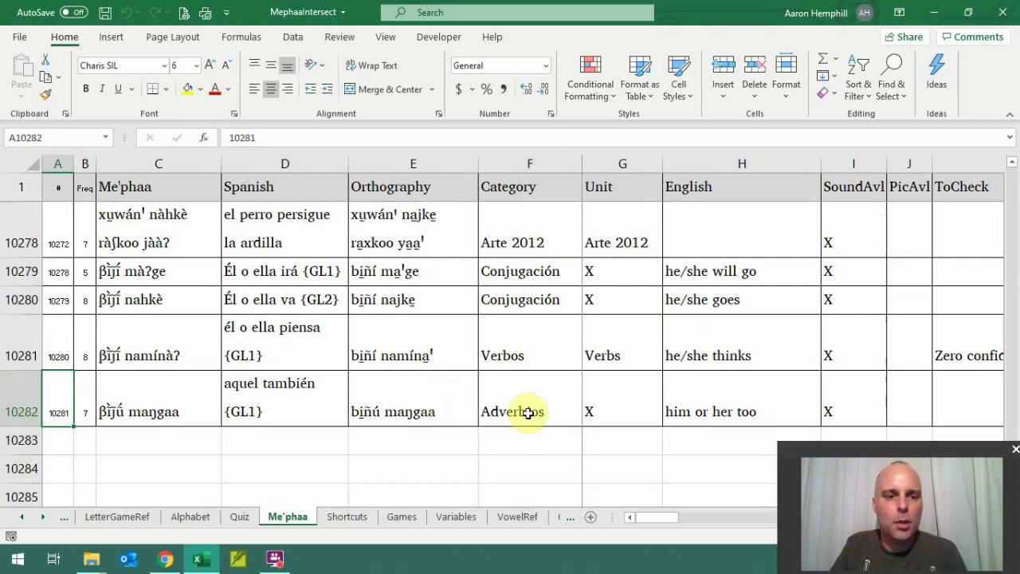
pyautogui.hotkey('ctrl', 'Home')
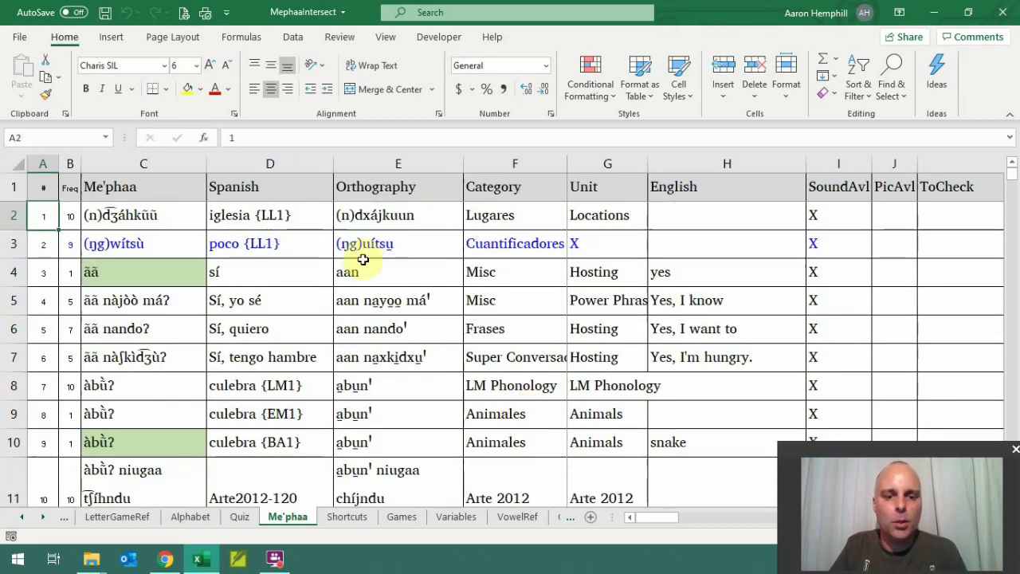
pyautogui.click(410, 396)
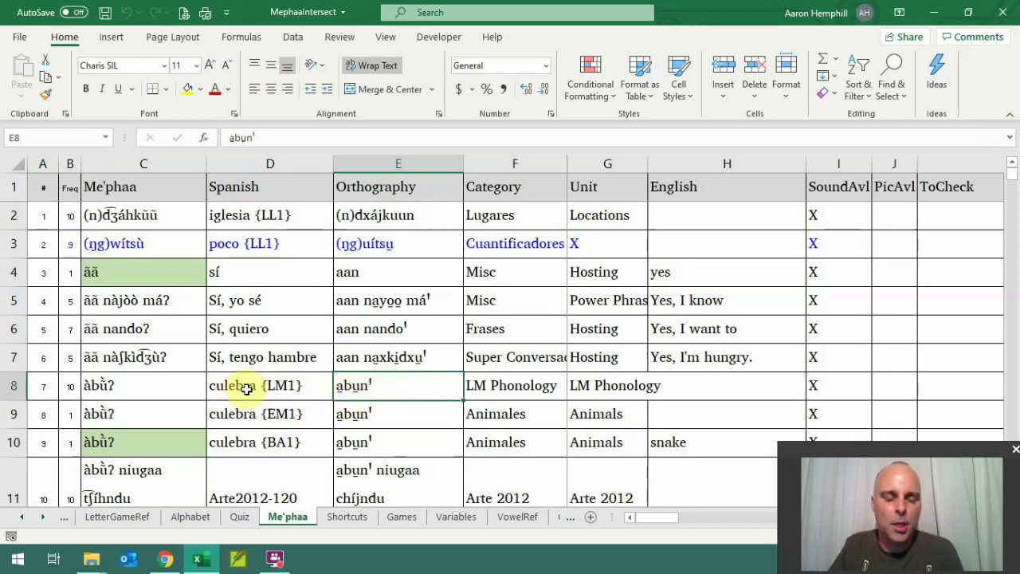
pyautogui.click(431, 395)
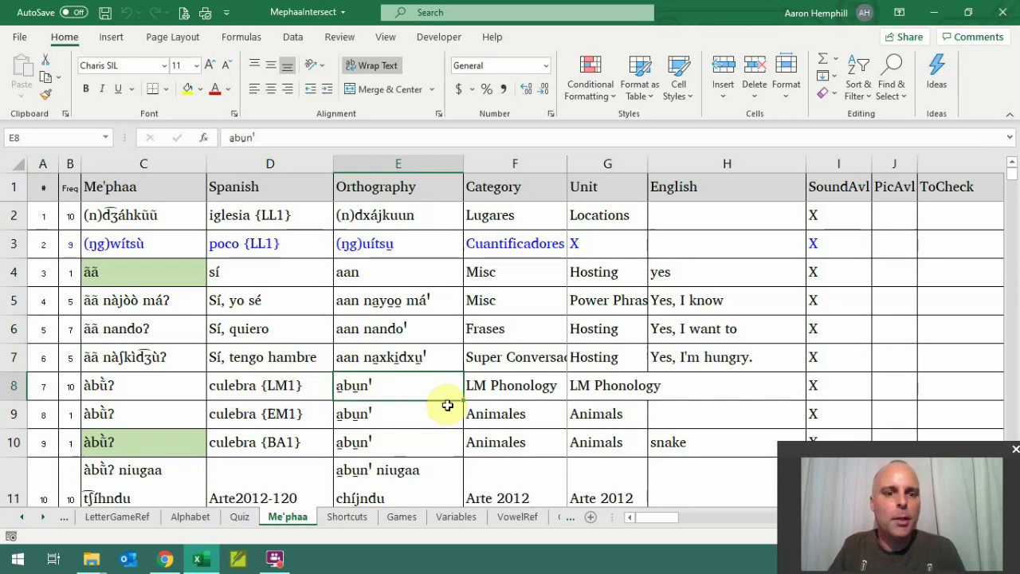
# - Examine the database's column headings from Orthography through Len (M) and return to the first column
pyautogui.click(455, 175)
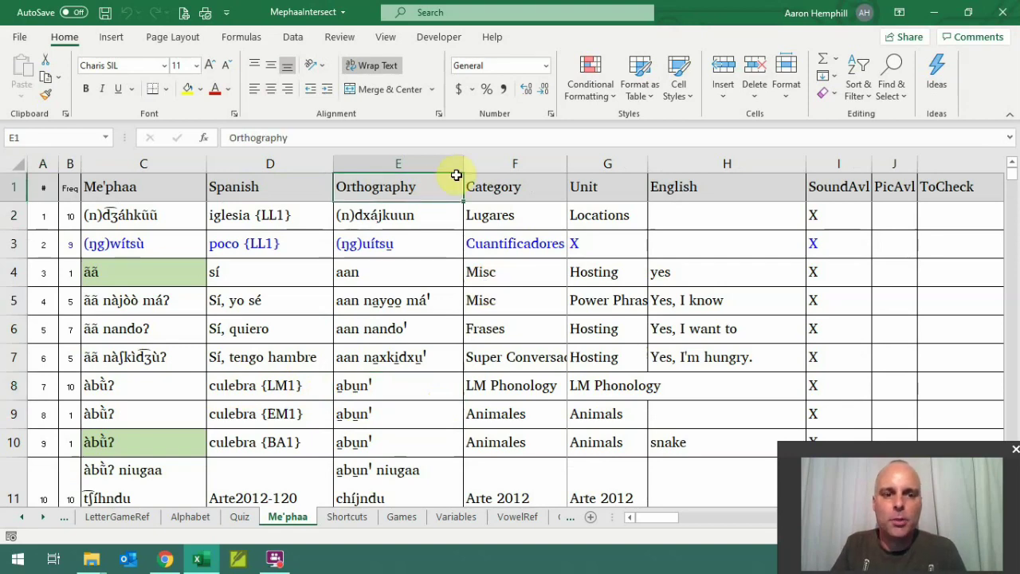
pyautogui.hotkey('ctrl', 'Right')
pyautogui.press('Right')
pyautogui.press('Right')
pyautogui.press('Right')
pyautogui.press('Right')
pyautogui.press('Right')
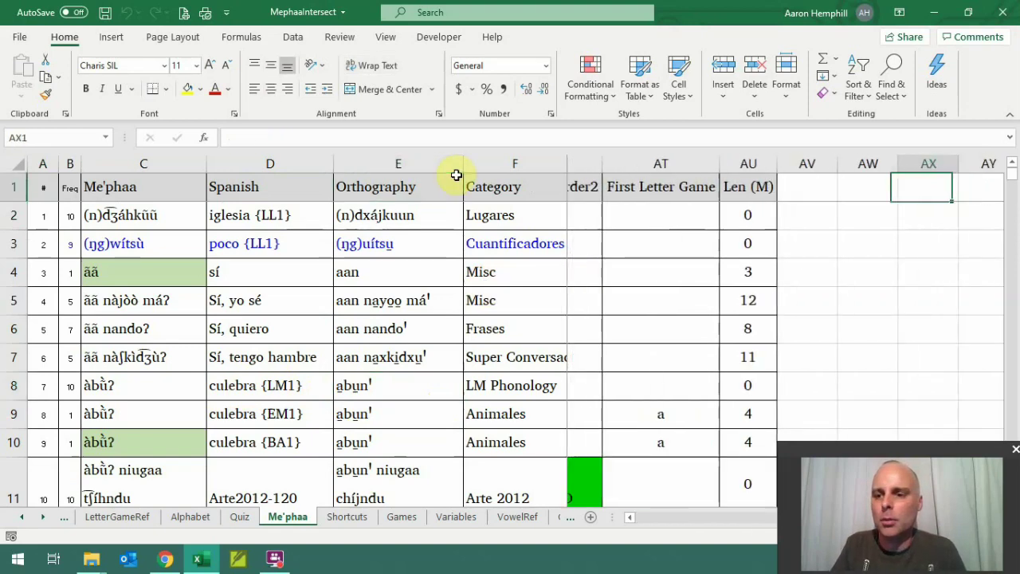
pyautogui.press('Right')
pyautogui.press('Left')
pyautogui.press('Left')
pyautogui.press('Left')
pyautogui.press('Left')
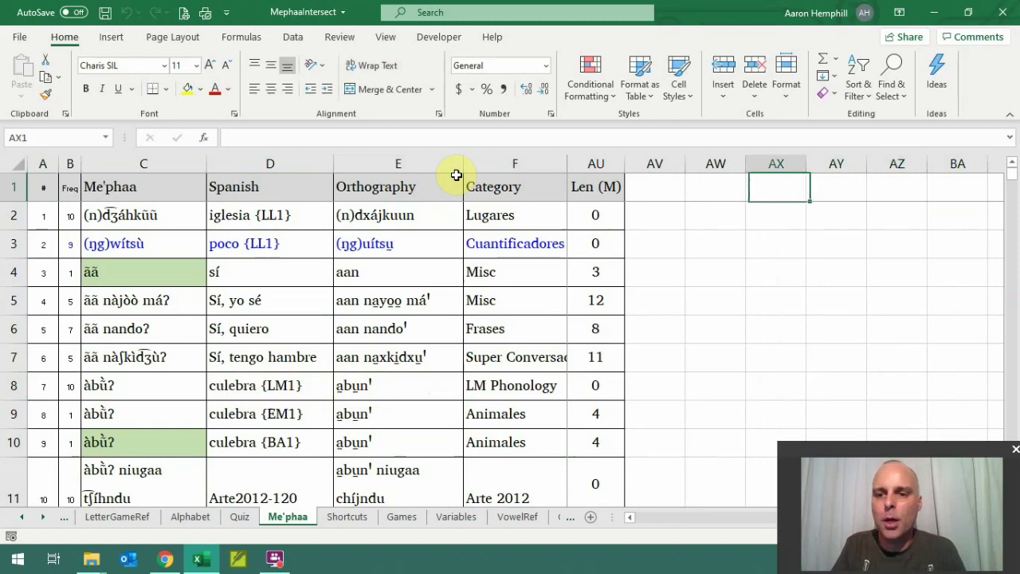
pyautogui.press('Left')
pyautogui.press('Left')
pyautogui.press('Left')
pyautogui.press('Right')
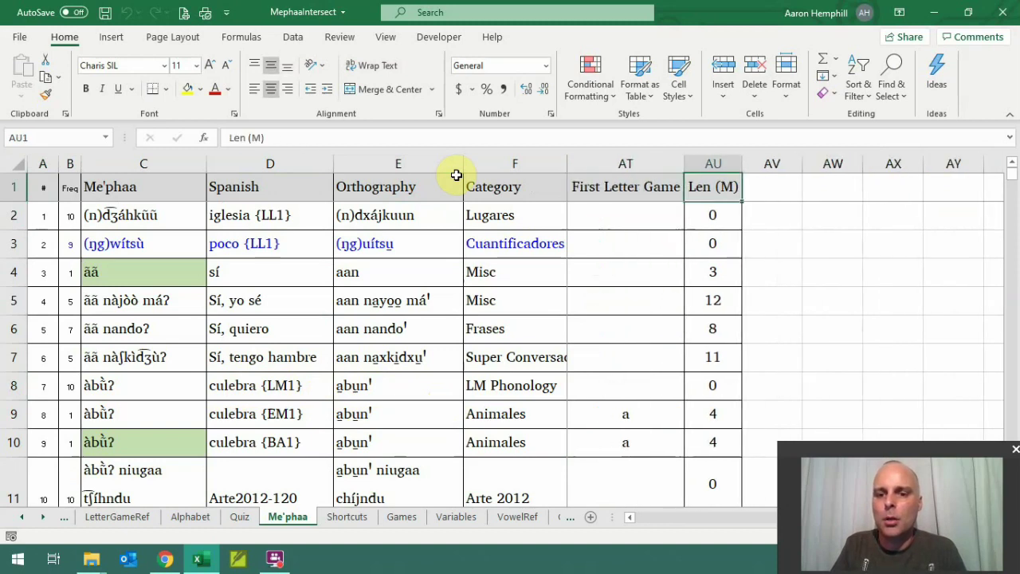
pyautogui.hotkey('ctrl', 'Left')
pyautogui.press('Right')
pyautogui.press('Right')
pyautogui.press('Right')
pyautogui.press('Right')
pyautogui.press('Right')
pyautogui.press('Right')
pyautogui.press('Right')
pyautogui.press('Left')
pyautogui.hotkey('ctrl', 'Left')
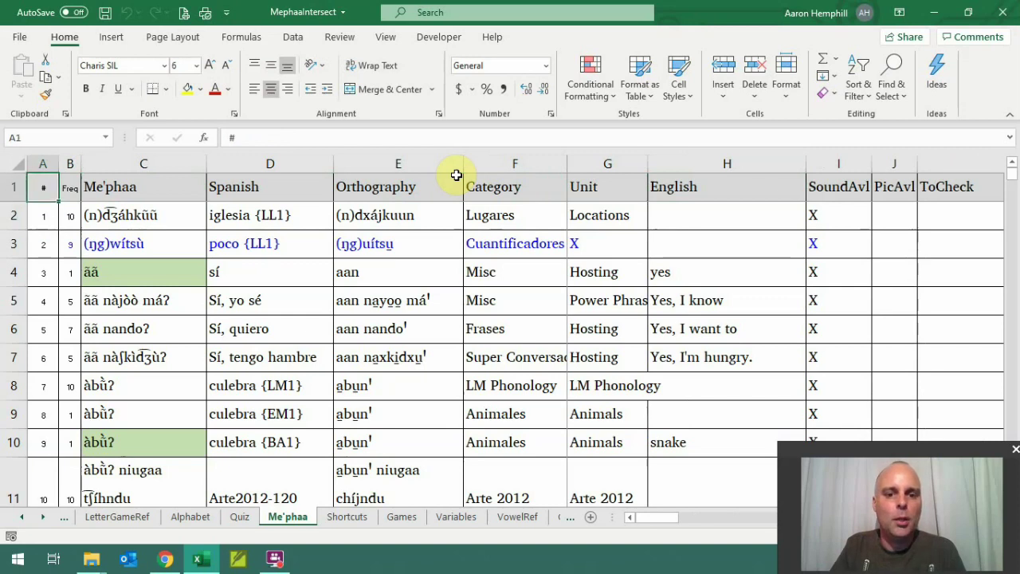
# - From the Orthography entry "aan", open the list of database updates and run it without selecting any update
pyautogui.click(353, 271)
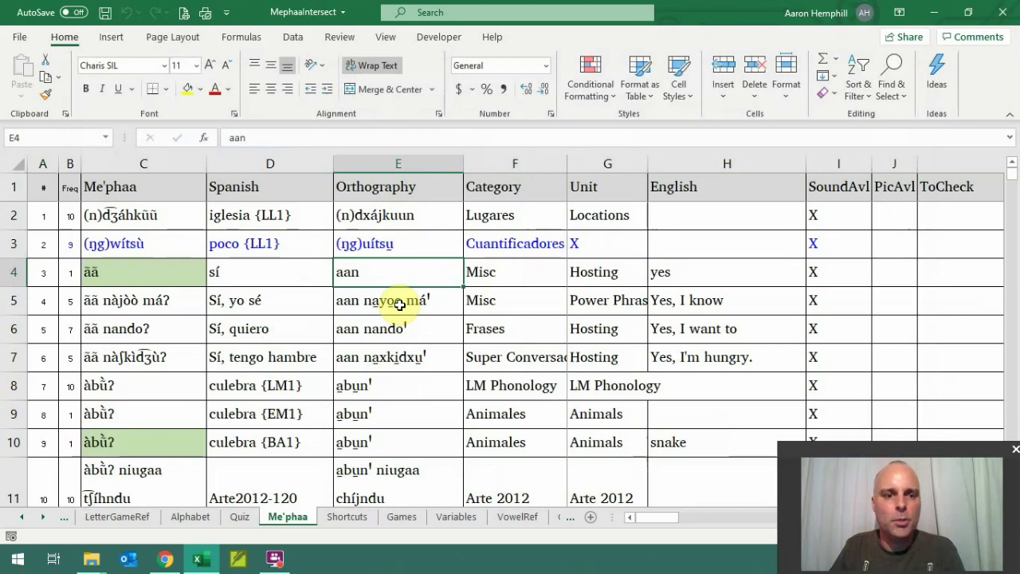
pyautogui.hotkey('ctrl', 'shift', 'u')
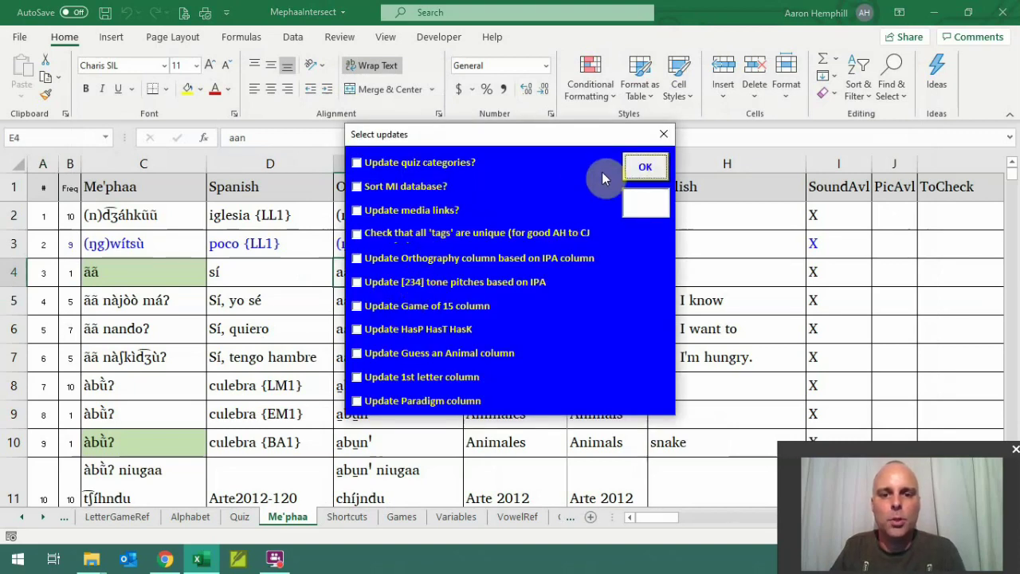
pyautogui.click(647, 167)
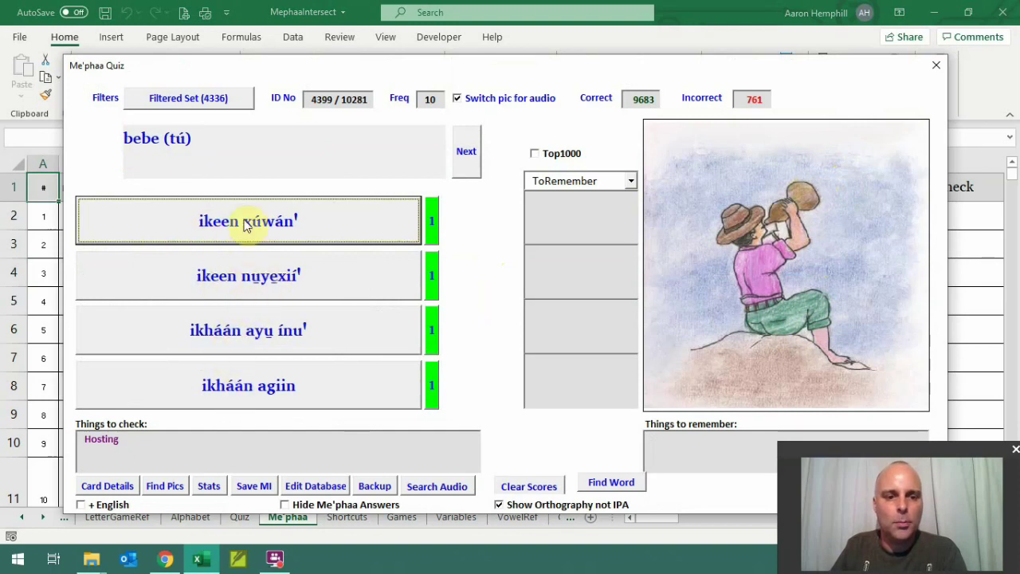
# - Play the short recordings of all four quiz answers and choose "ikháán agiin" as the translation of "bebe (tú)"
pyautogui.click(433, 393)
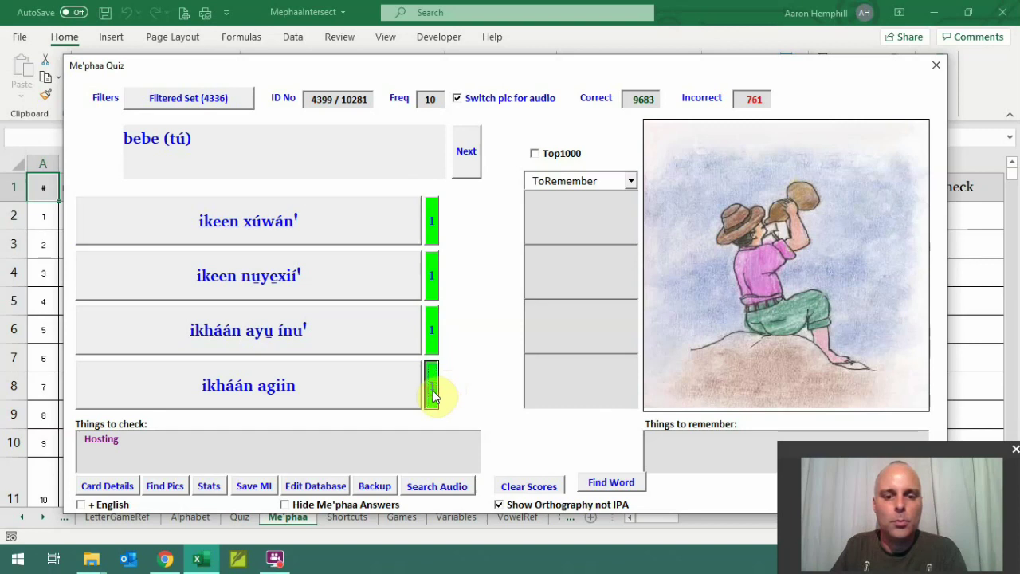
pyautogui.click(431, 333)
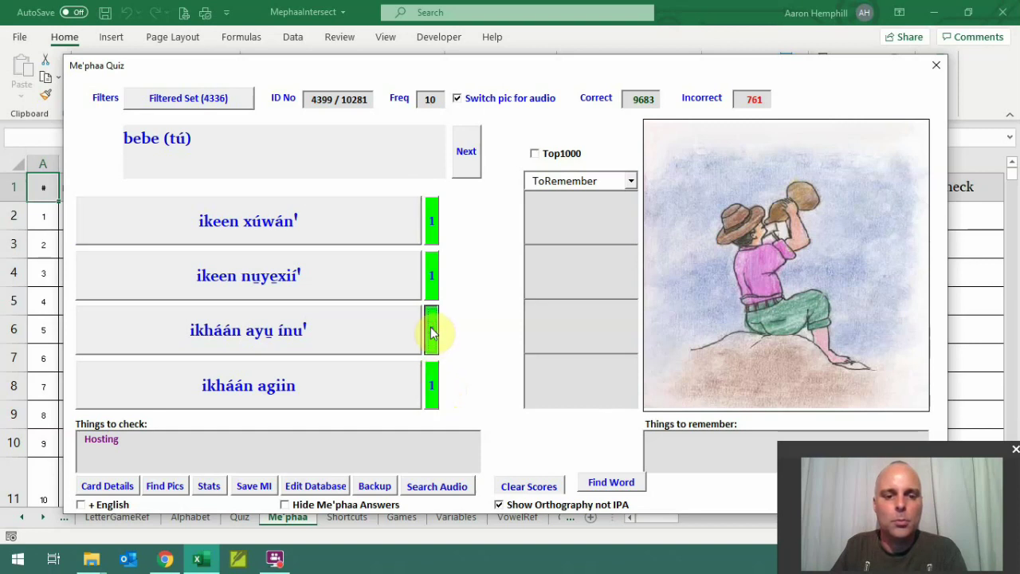
pyautogui.click(435, 282)
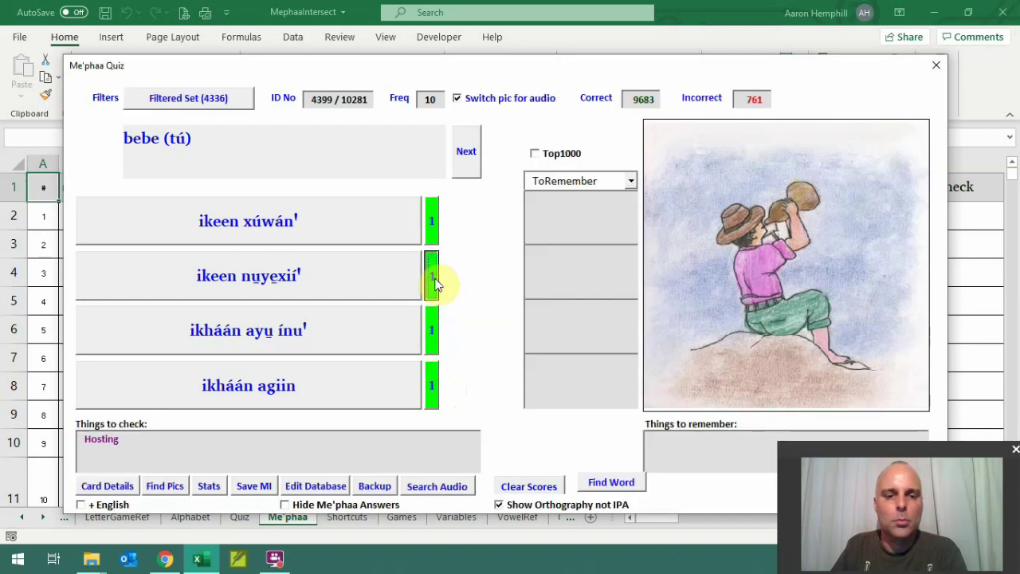
pyautogui.click(433, 221)
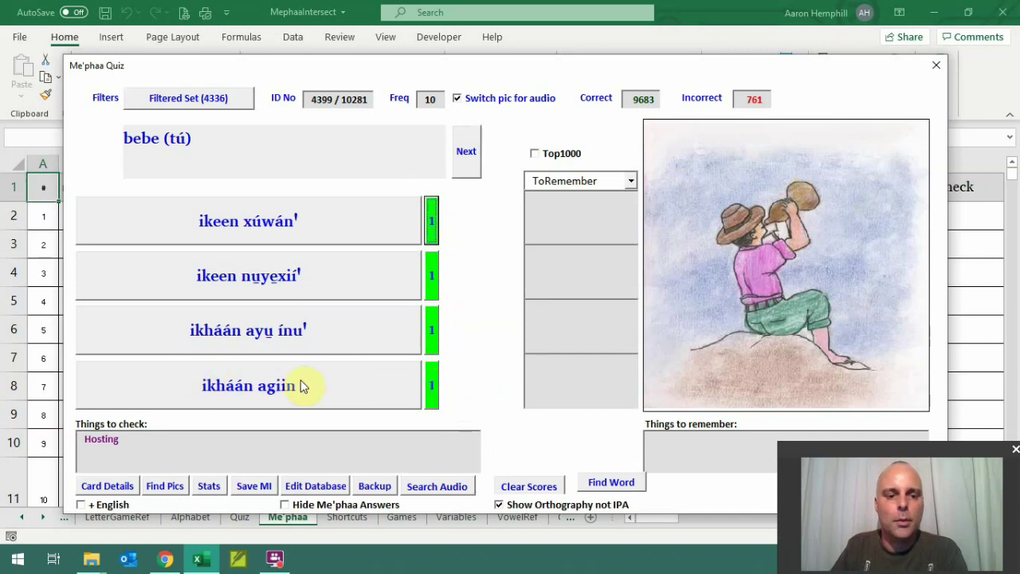
pyautogui.click(258, 386)
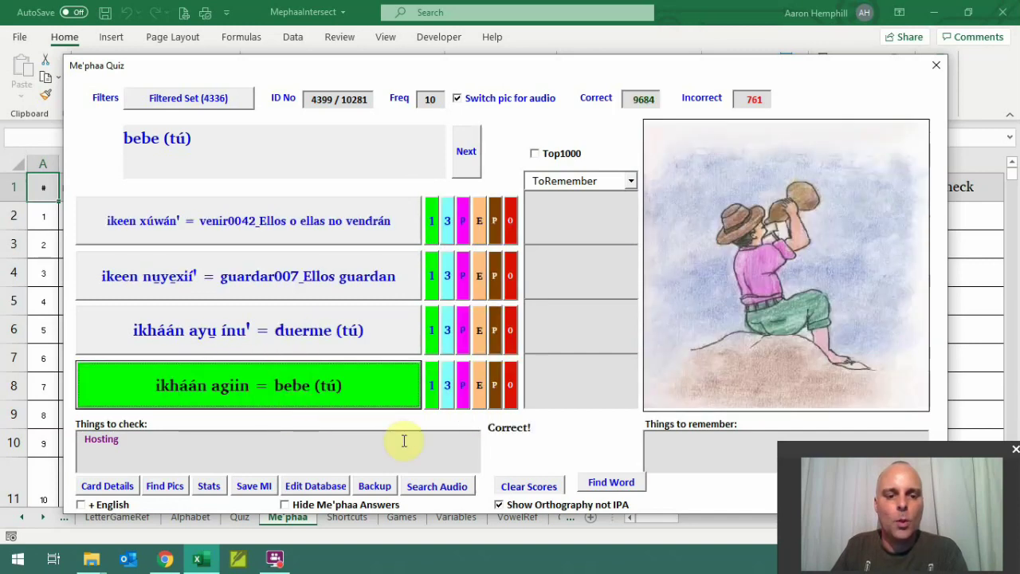
# - Open the recording of "ikháán agiin" in Praat, examine its waveform and pitch contour, and quit Praat
pyautogui.click(462, 389)
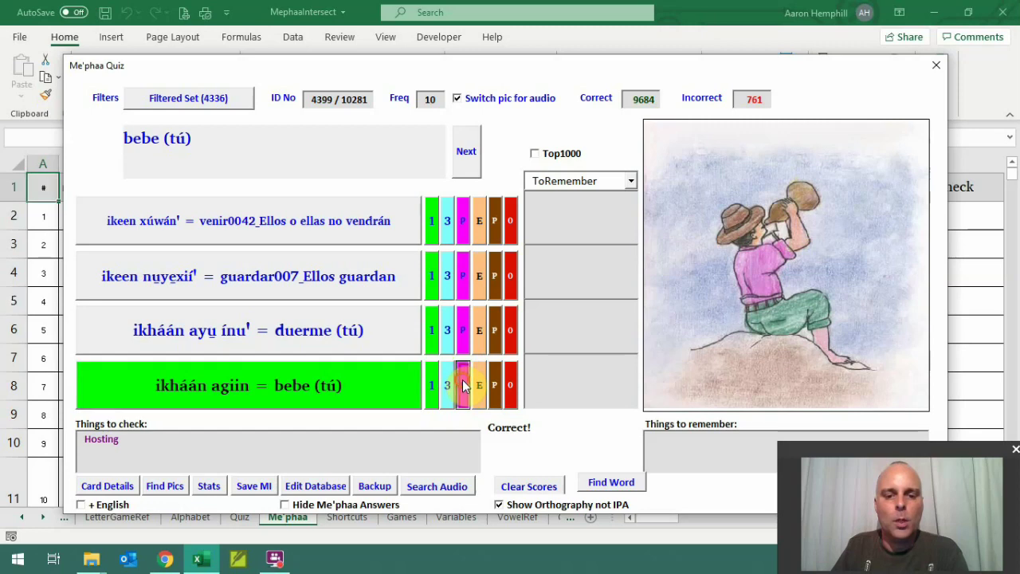
pyautogui.click(471, 276)
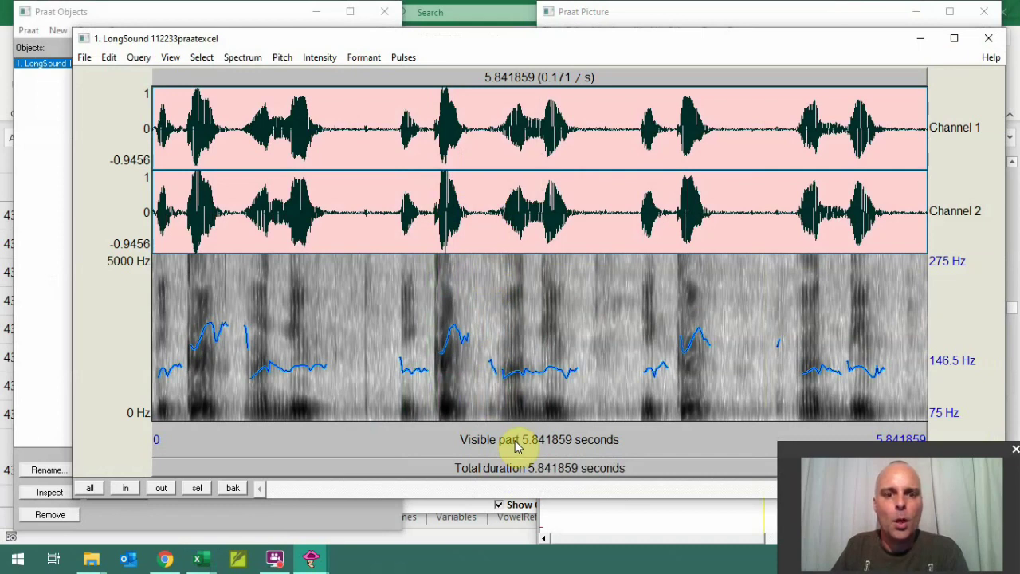
pyautogui.click(514, 444)
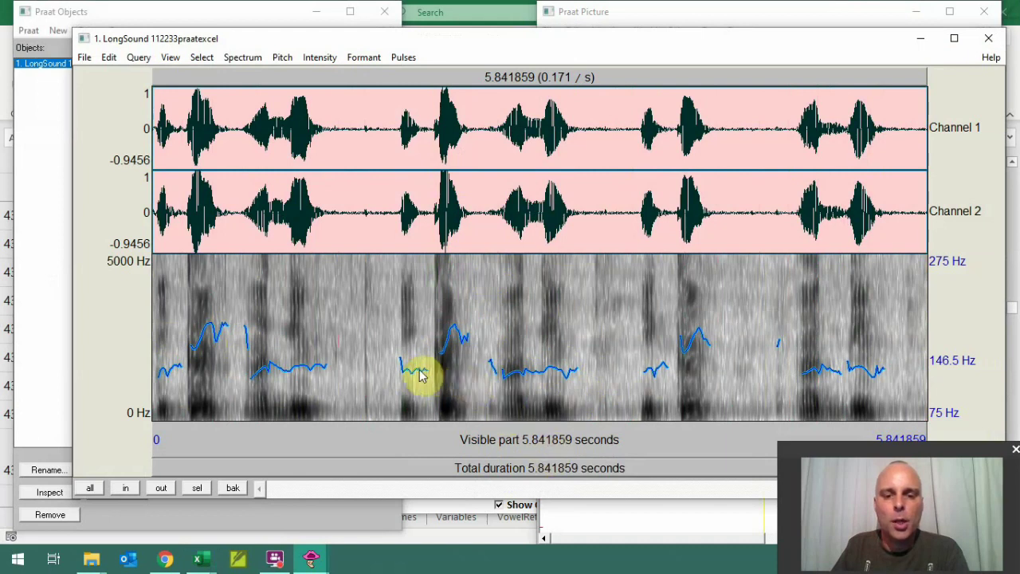
pyautogui.click(385, 17)
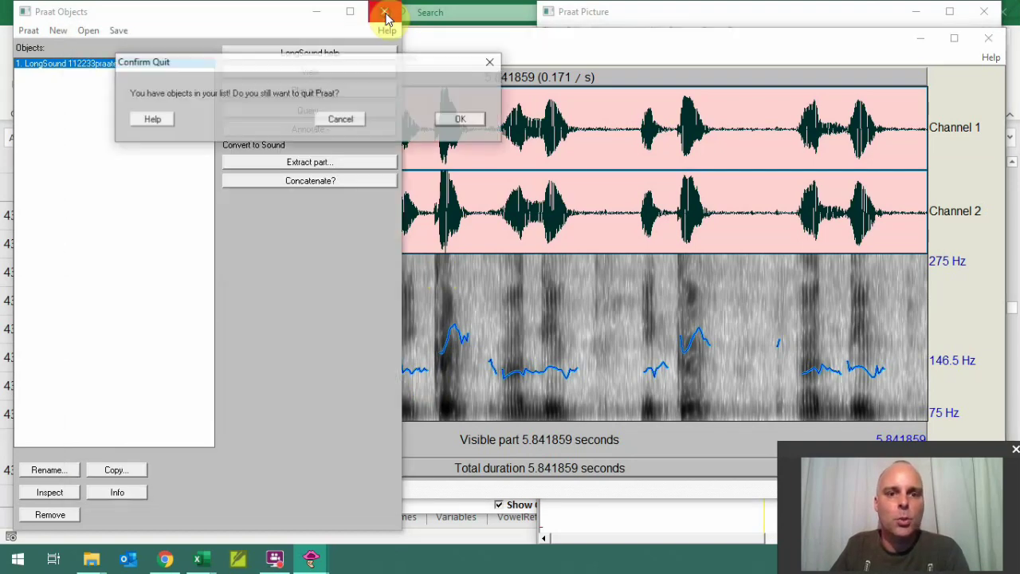
pyautogui.click(463, 120)
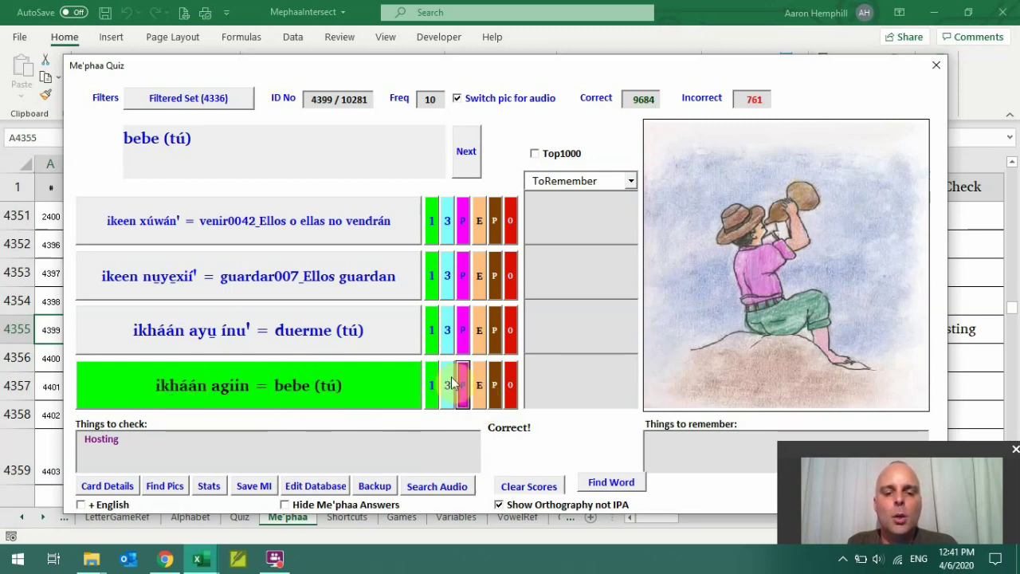
# - View the Me'phaa field of "ikháán agiin" in the database update form and close the form without saving a change
pyautogui.click(478, 401)
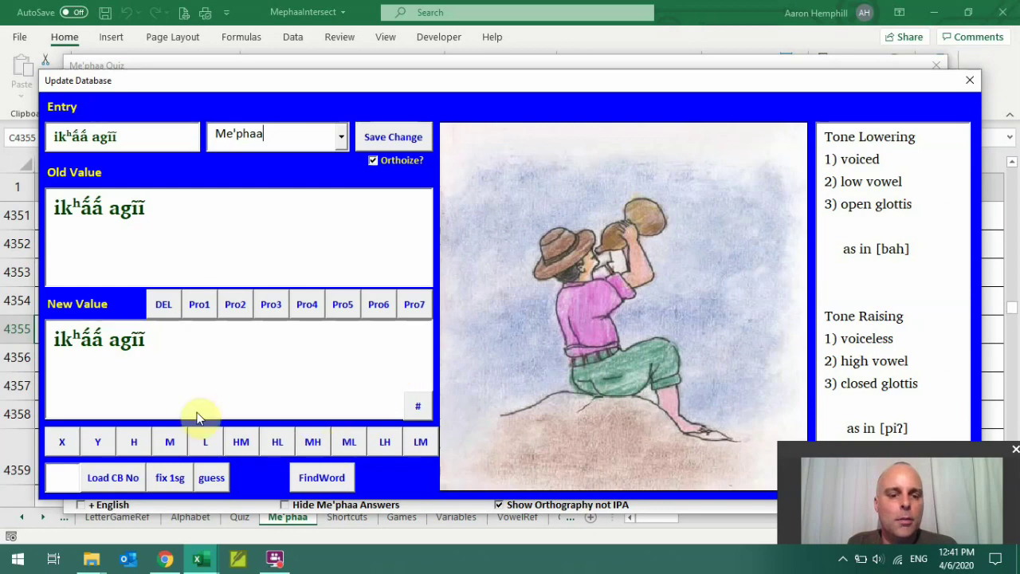
pyautogui.press('Escape')
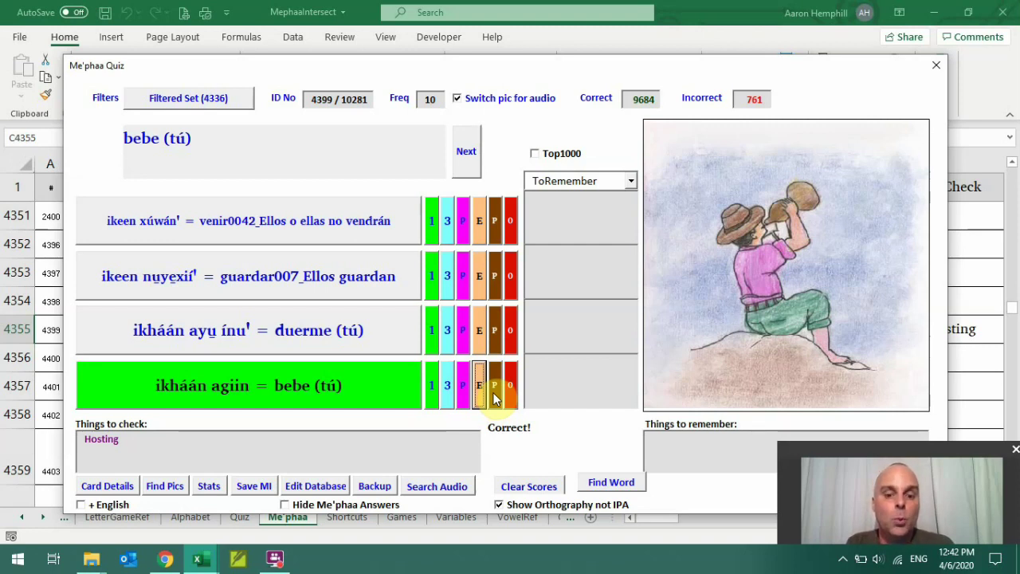
# - Open the verb paradigm for "ikháán agiin", show its 1sg form and cycle the audio action between Launch Praat and Play Short Clip
pyautogui.click(494, 398)
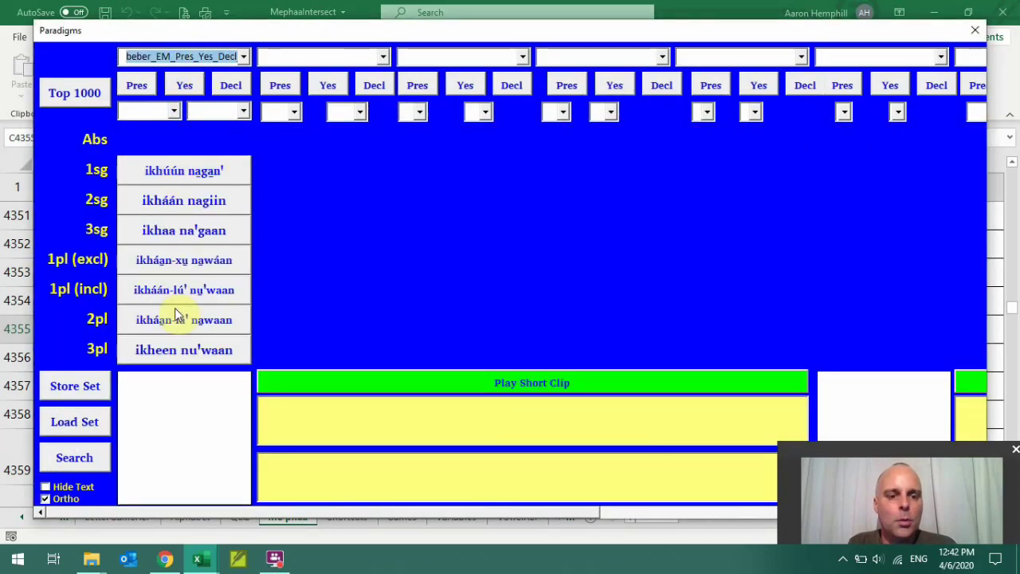
pyautogui.click(220, 177)
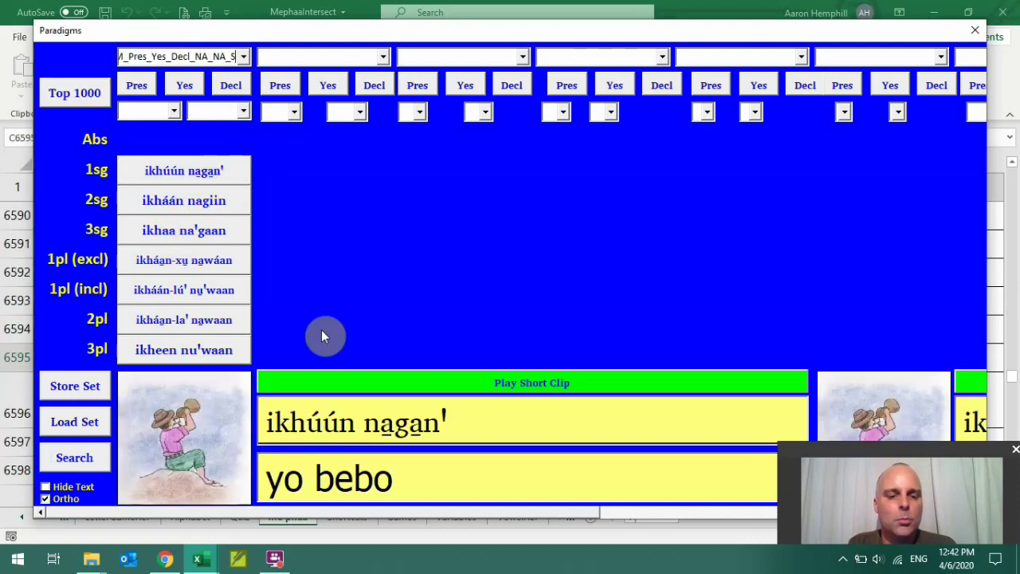
pyautogui.click(341, 383)
pyautogui.click(396, 377)
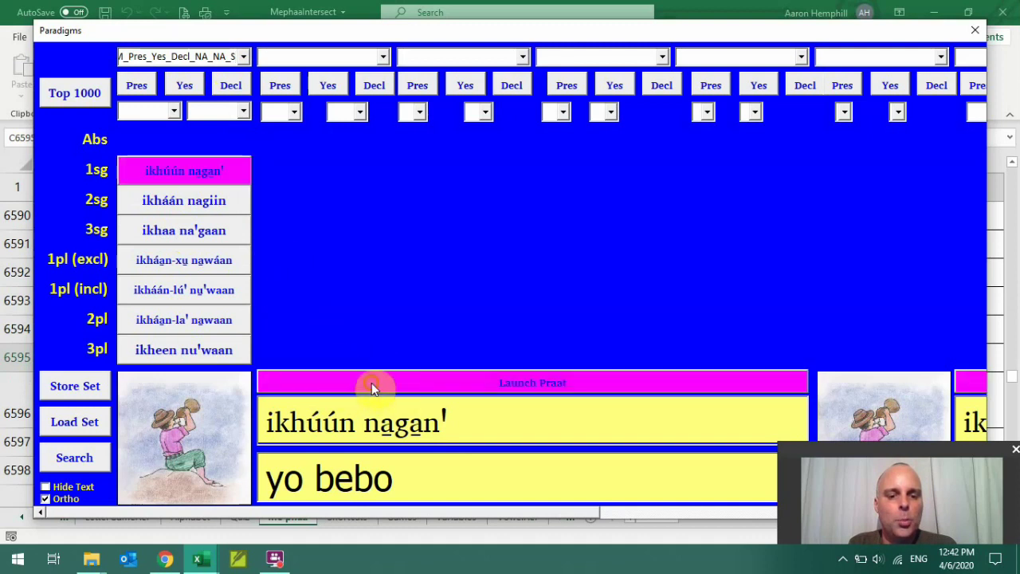
pyautogui.click(331, 385)
pyautogui.click(321, 388)
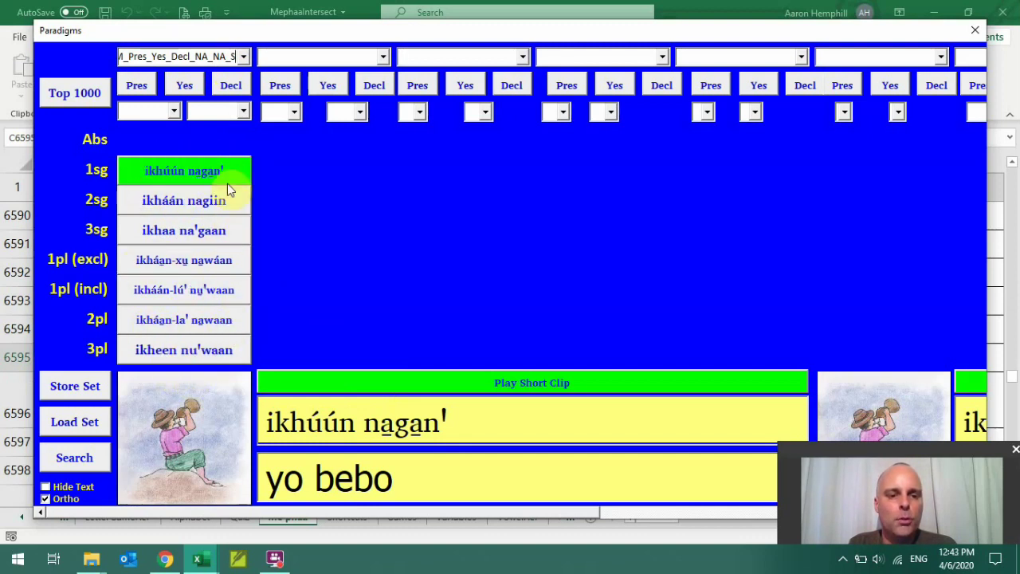
pyautogui.click(200, 171)
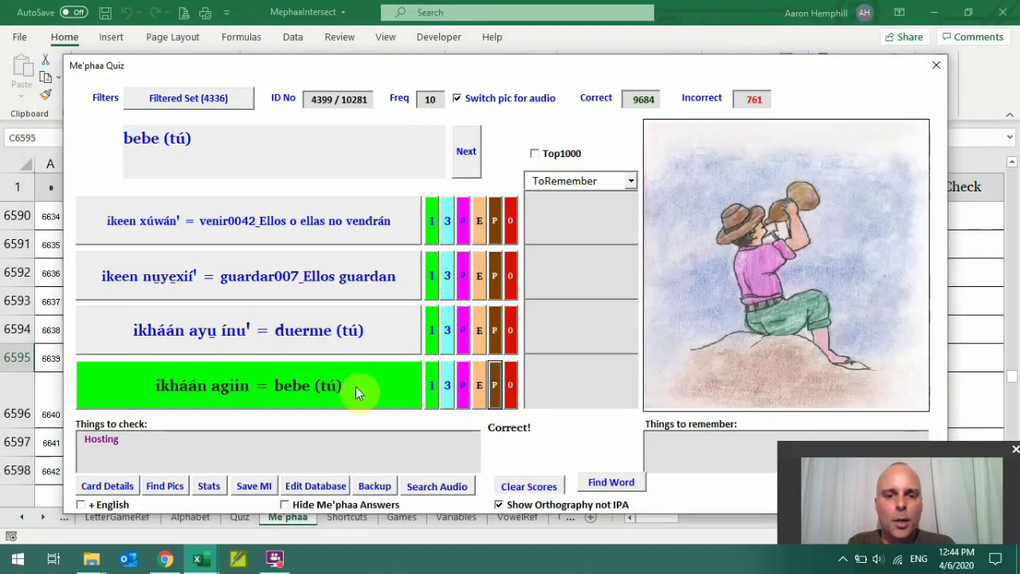
# - Advance to the next quiz card and choose its fourth answer
pyautogui.click(466, 153)
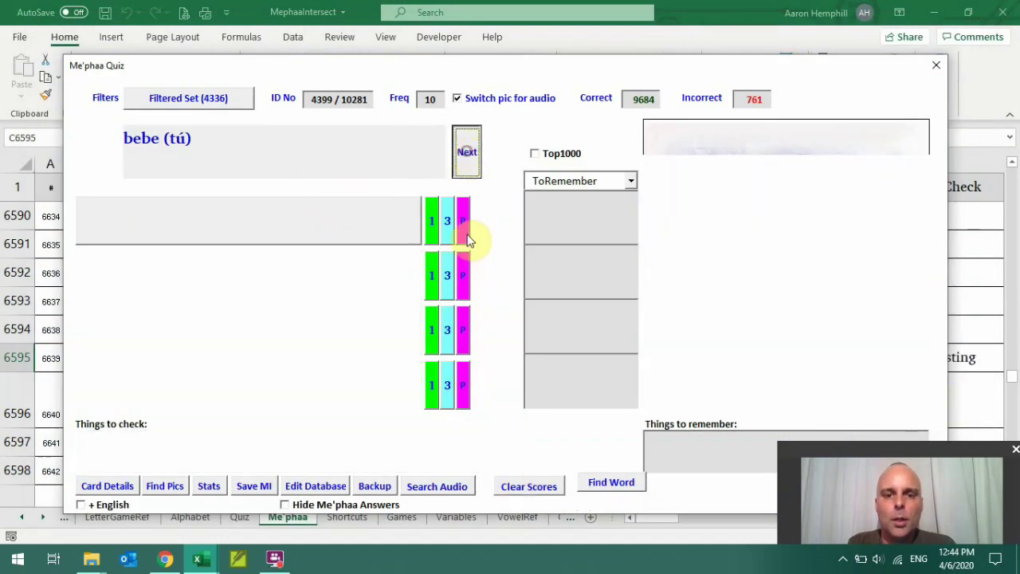
pyautogui.click(323, 374)
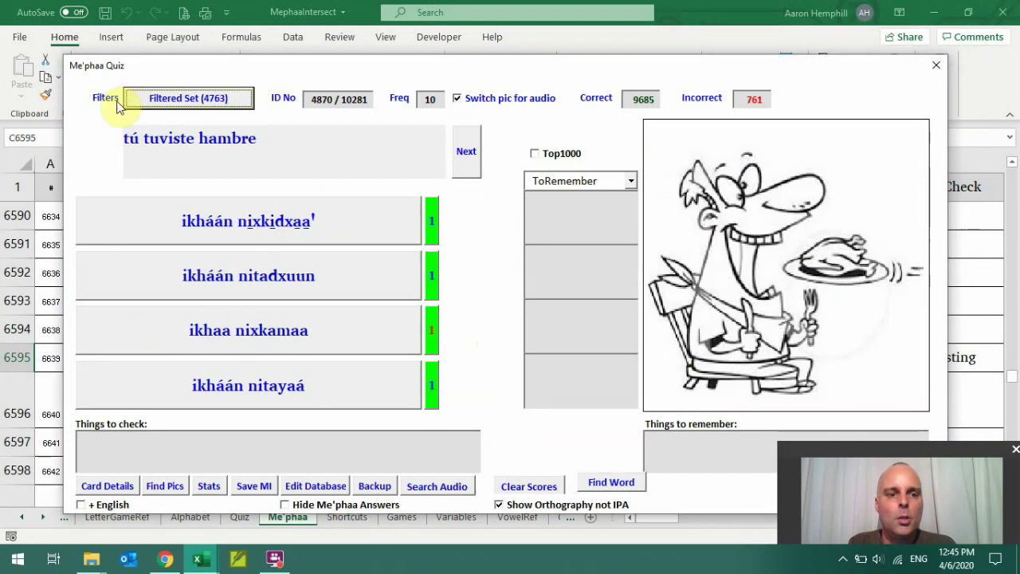
# - Open the quiz's filter settings and examine the Category and Unit lists
pyautogui.click(214, 111)
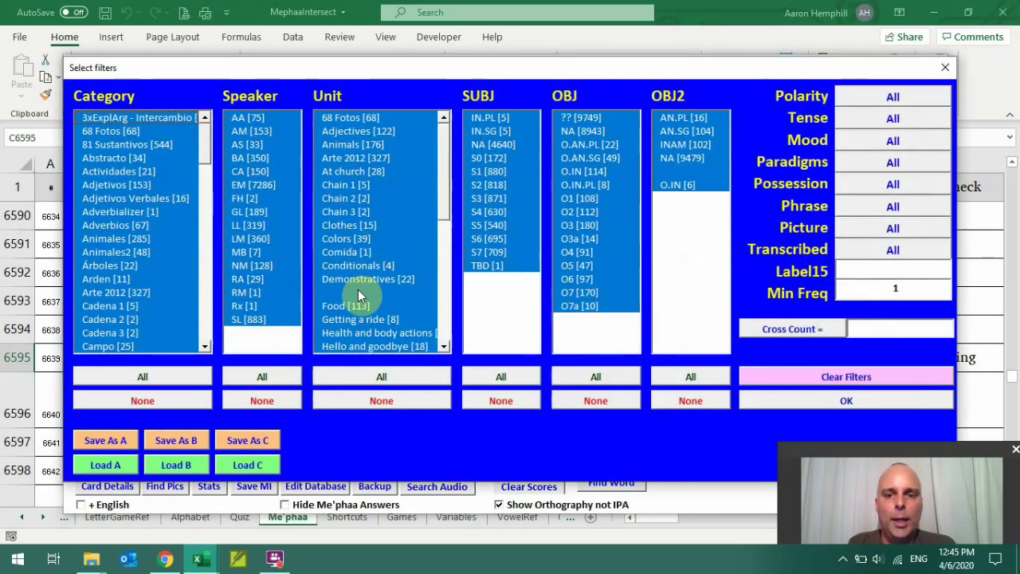
pyautogui.moveTo(205, 137); pyautogui.dragTo(175, 136)
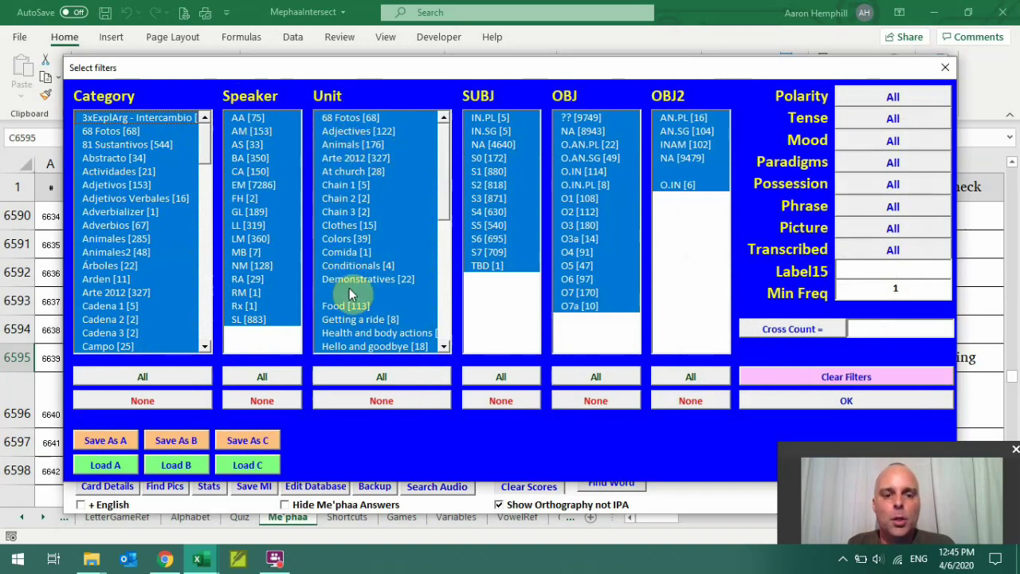
pyautogui.moveTo(444, 136)
pyautogui.mouseDown()
pyautogui.moveTo(444, 243)
pyautogui.moveTo(424, 134)
pyautogui.mouseUp()
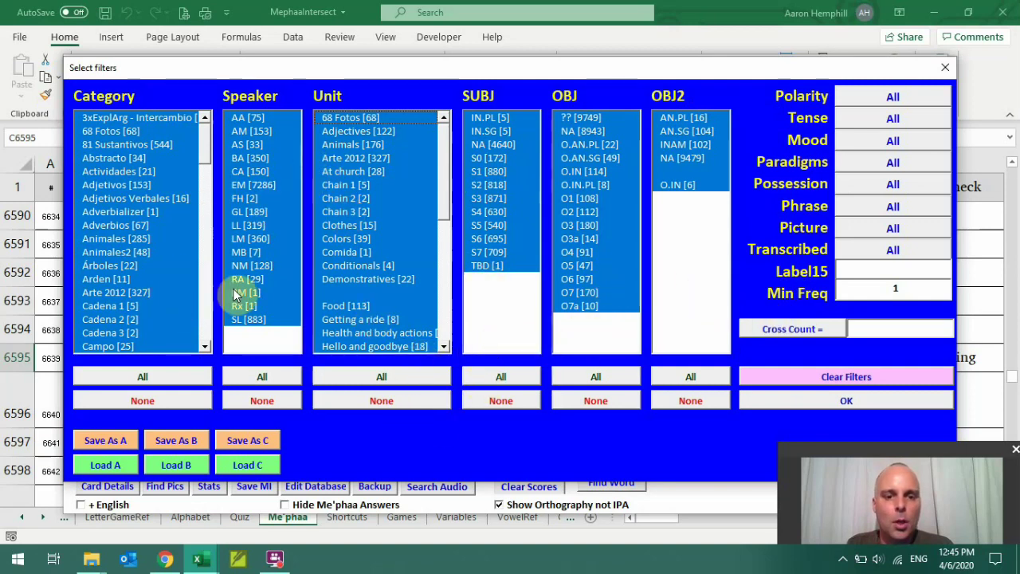
# - Clear the Category filter's selection and select only Sustantivos and 81 Sustantivos
pyautogui.moveTo(204, 143); pyautogui.dragTo(230, 339)
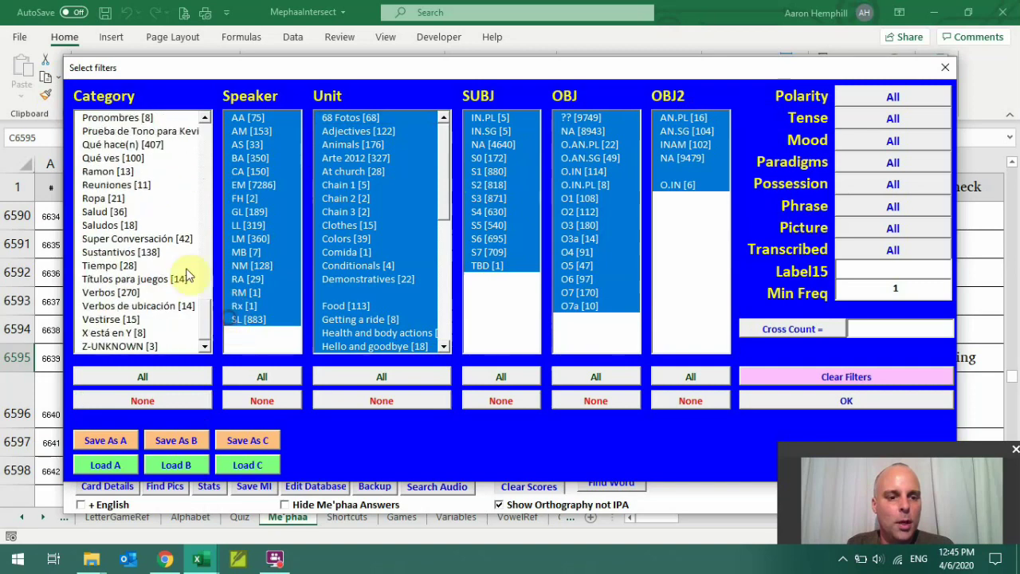
pyautogui.click(137, 254)
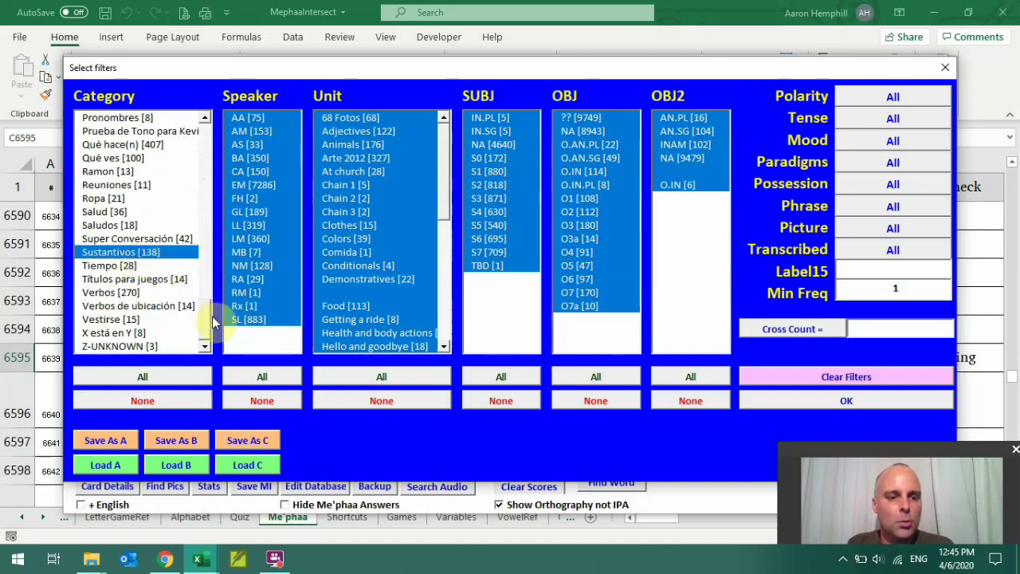
pyautogui.moveTo(205, 320); pyautogui.dragTo(207, 133)
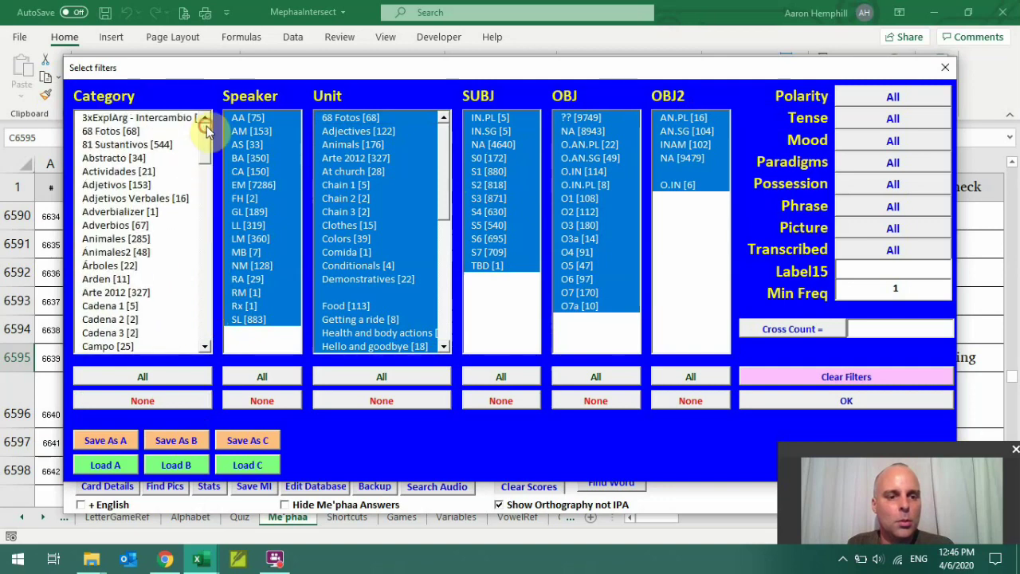
pyautogui.click(102, 144)
pyautogui.moveTo(210, 142); pyautogui.dragTo(204, 114)
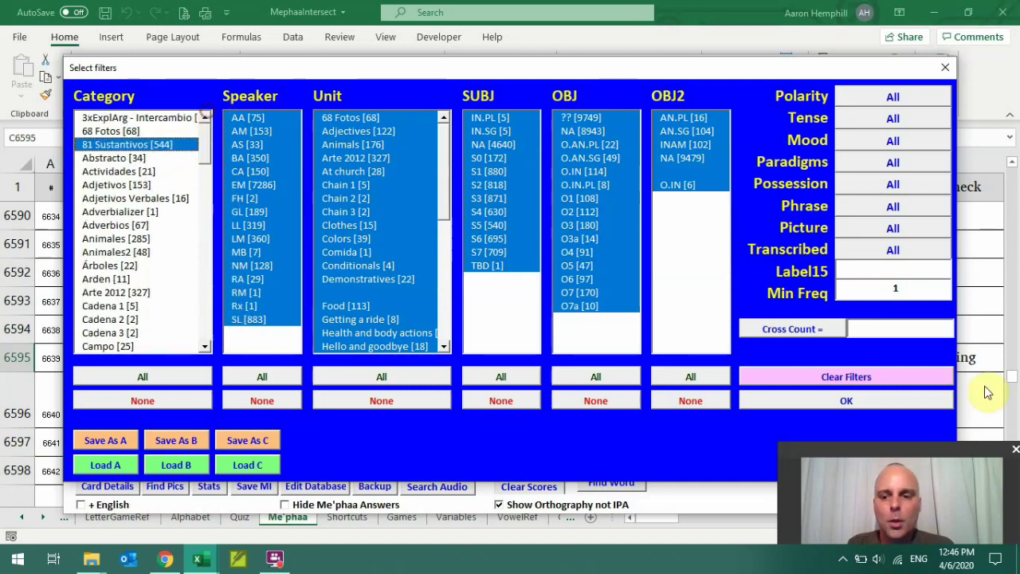
# - Run the cross count for the selected categories and apply the filters to the quiz
pyautogui.click(800, 330)
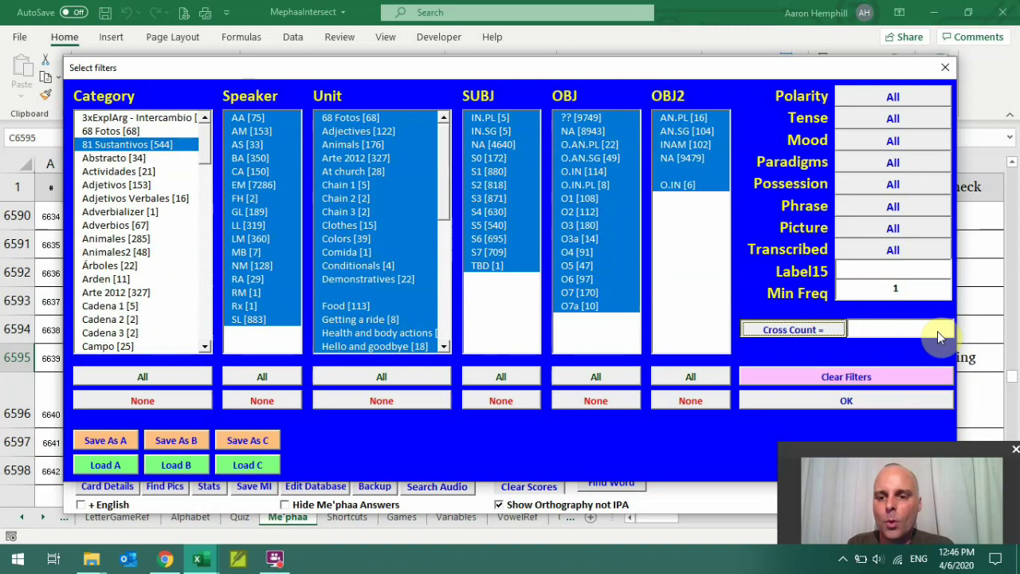
pyautogui.click(794, 329)
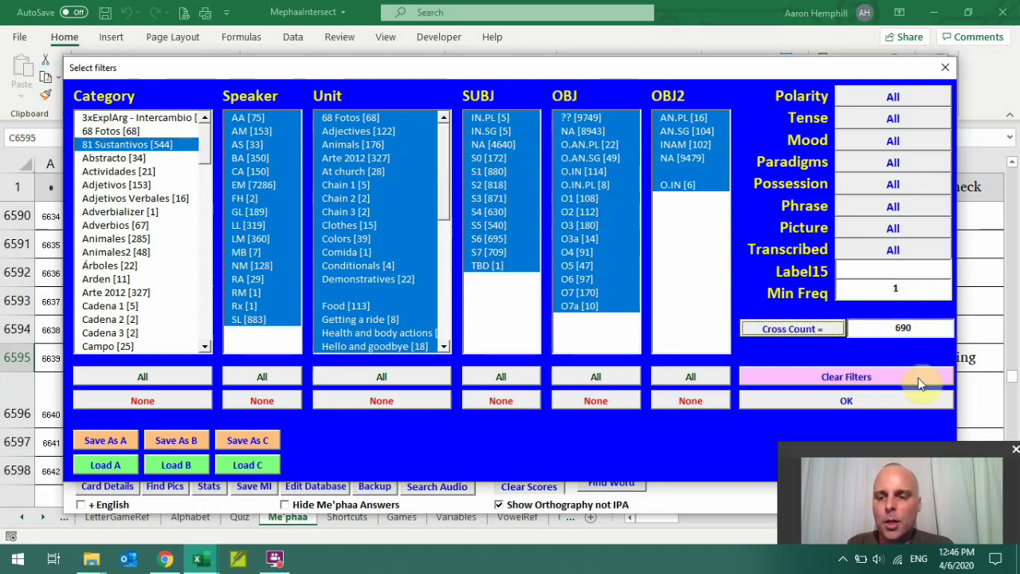
pyautogui.click(895, 401)
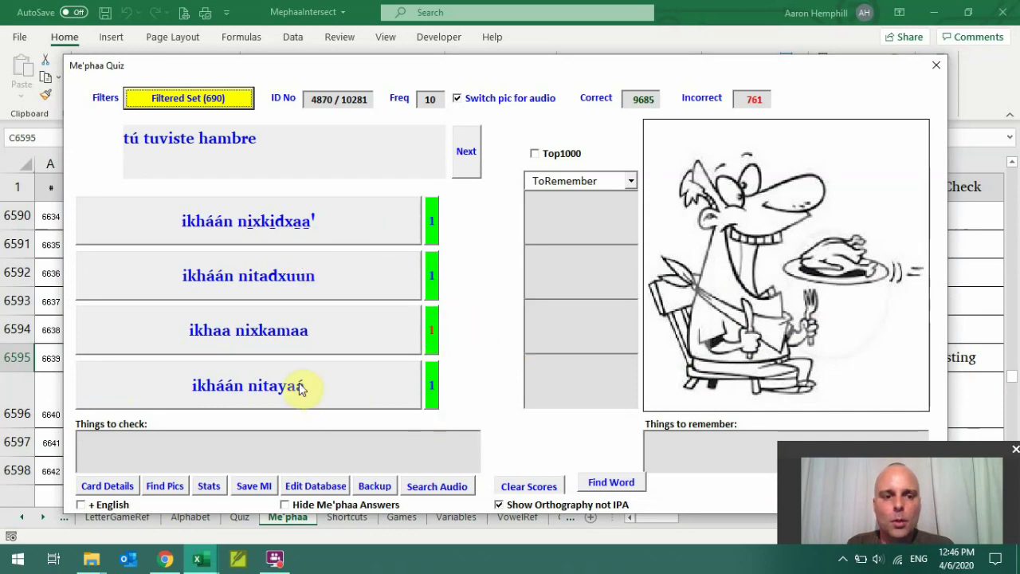
# - Answer the "tú tuviste hambre" card with its first choice and the "su agua" card with "iyoo ikaa" after playing its audio
pyautogui.click(397, 219)
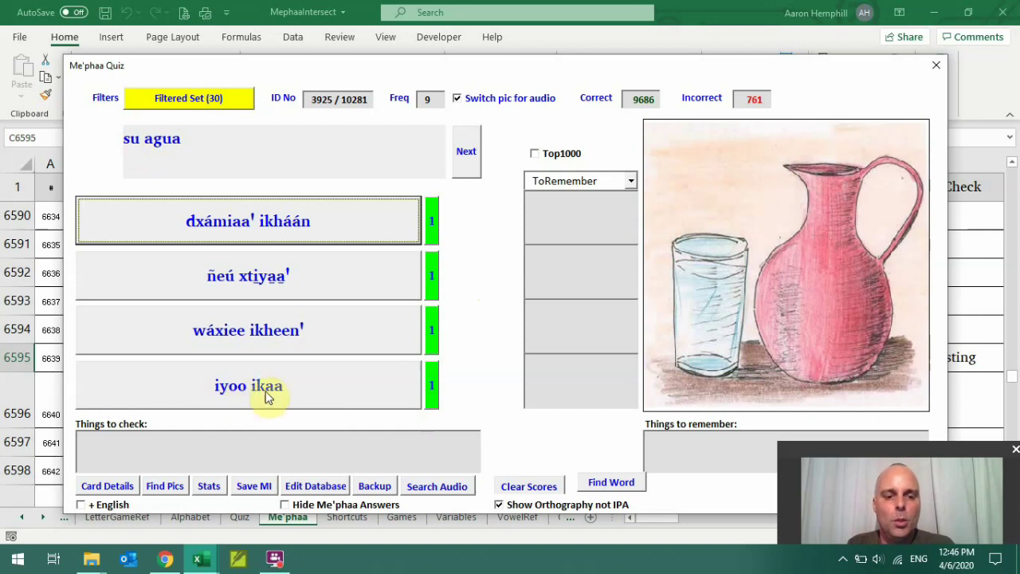
pyautogui.click(430, 389)
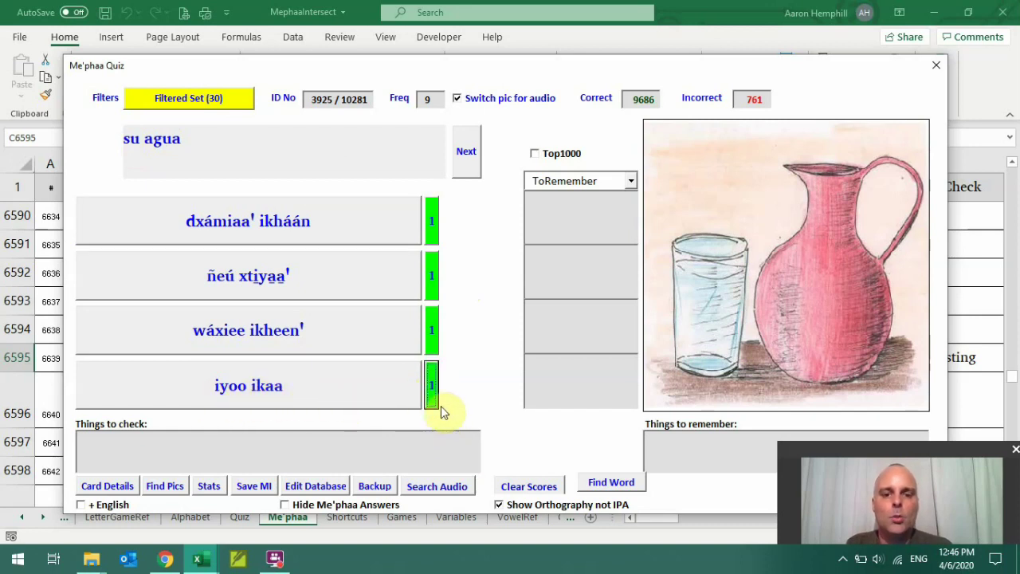
pyautogui.click(398, 386)
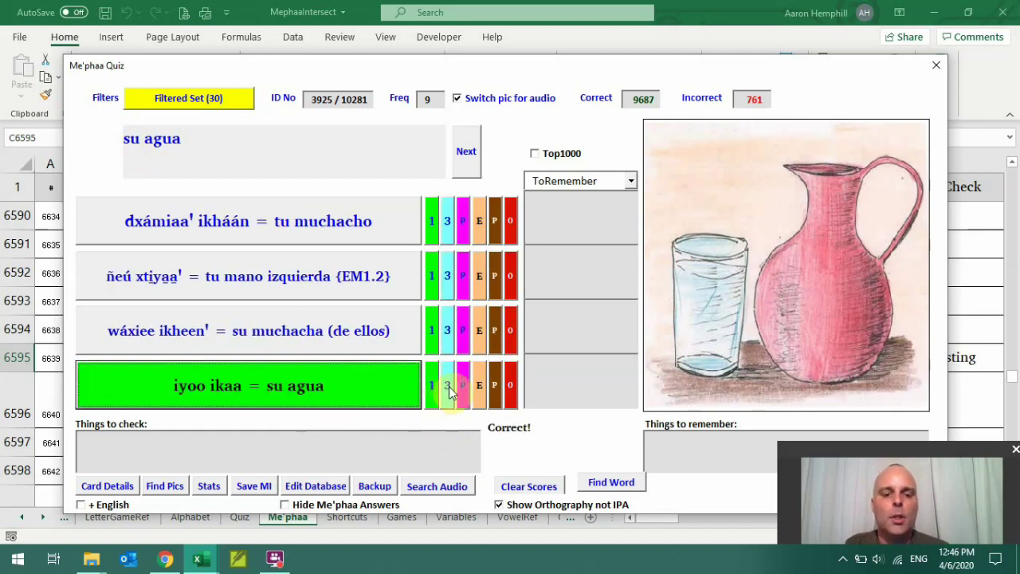
# - Open the possession paradigm for "iyoo ikaa" without updating the paradigm menu list
pyautogui.click(494, 386)
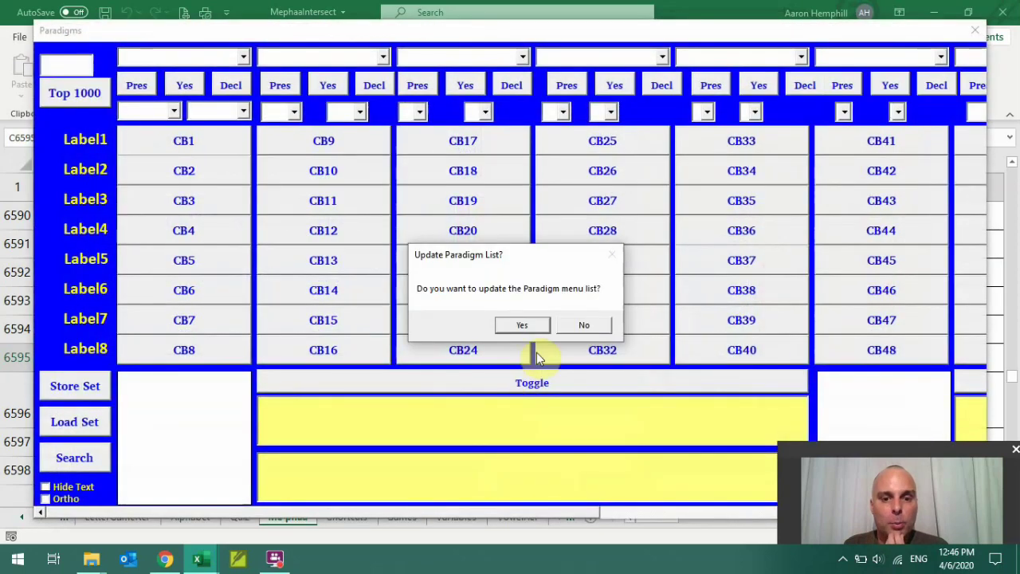
pyautogui.click(584, 326)
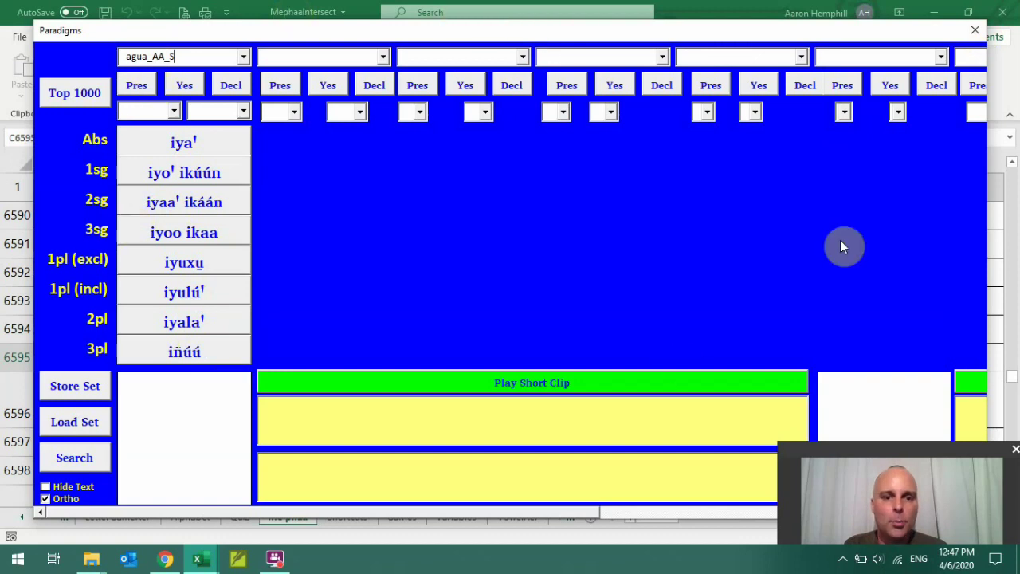
# - Search the paradigms database for "ir_EM" as a Set of 46, review the verb's forms including the imperatives, and close the paradigms
pyautogui.click(72, 459)
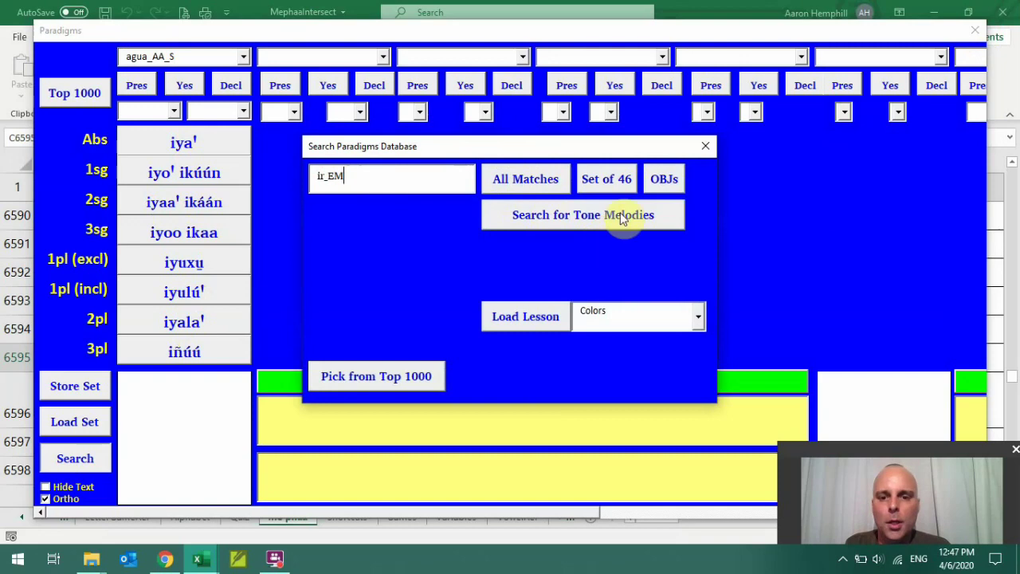
pyautogui.click(605, 180)
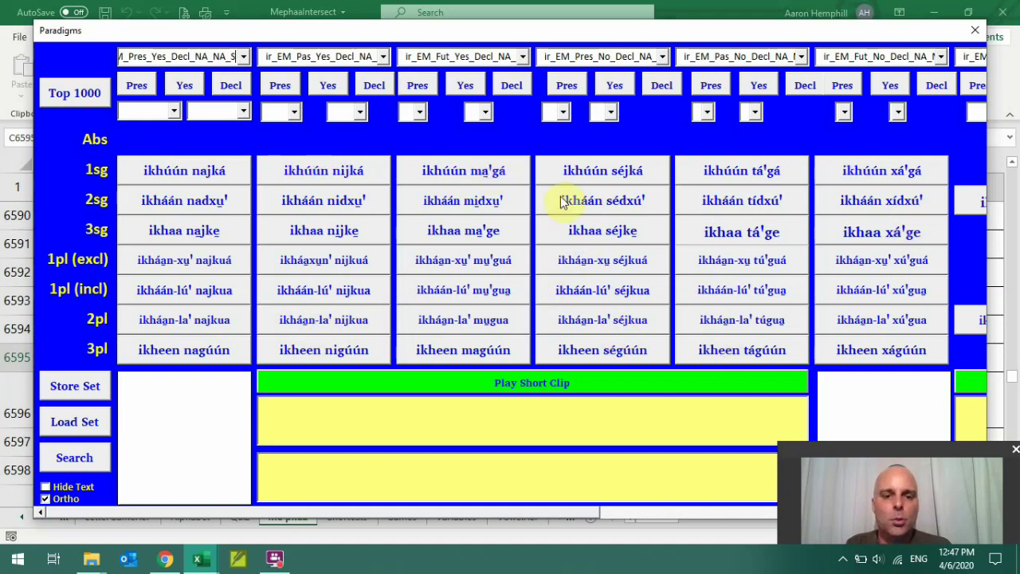
pyautogui.moveTo(470, 511); pyautogui.dragTo(765, 506)
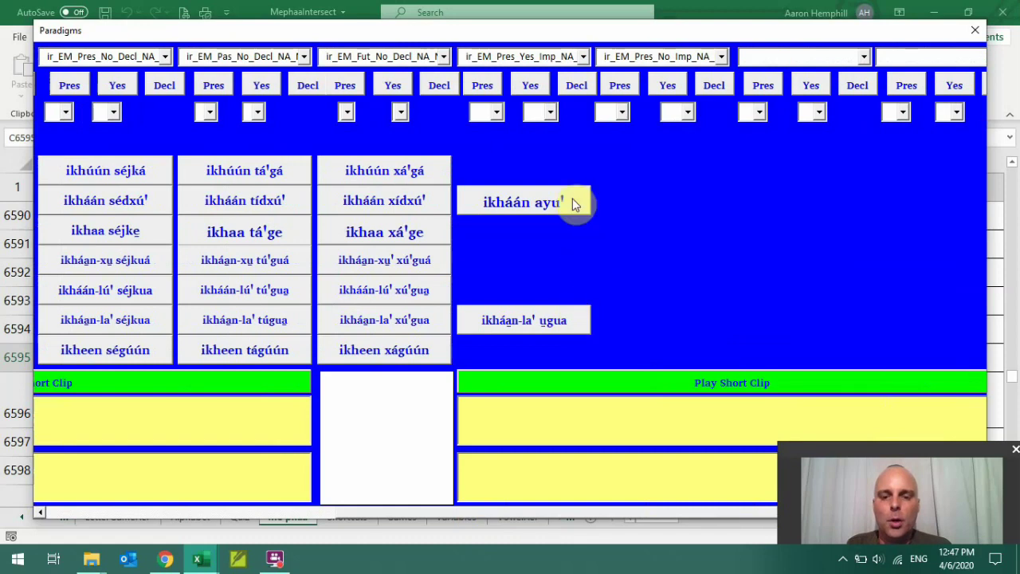
pyautogui.moveTo(537, 514); pyautogui.dragTo(223, 522)
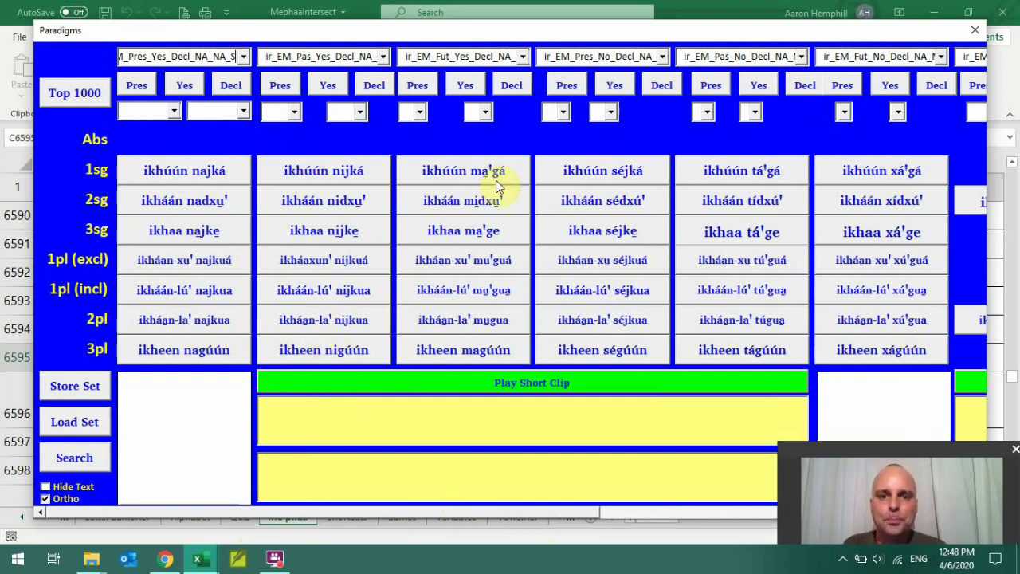
pyautogui.click(979, 33)
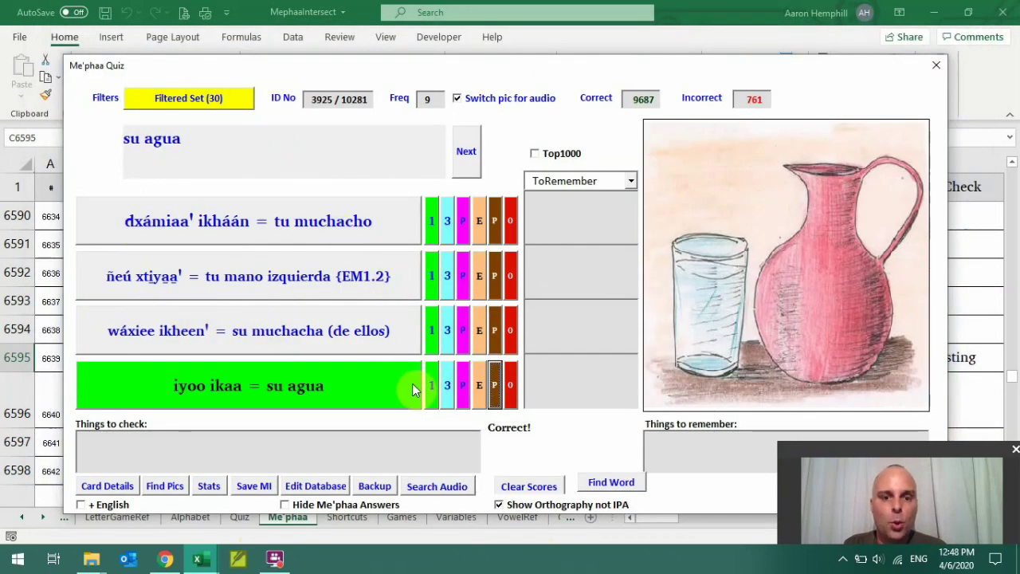